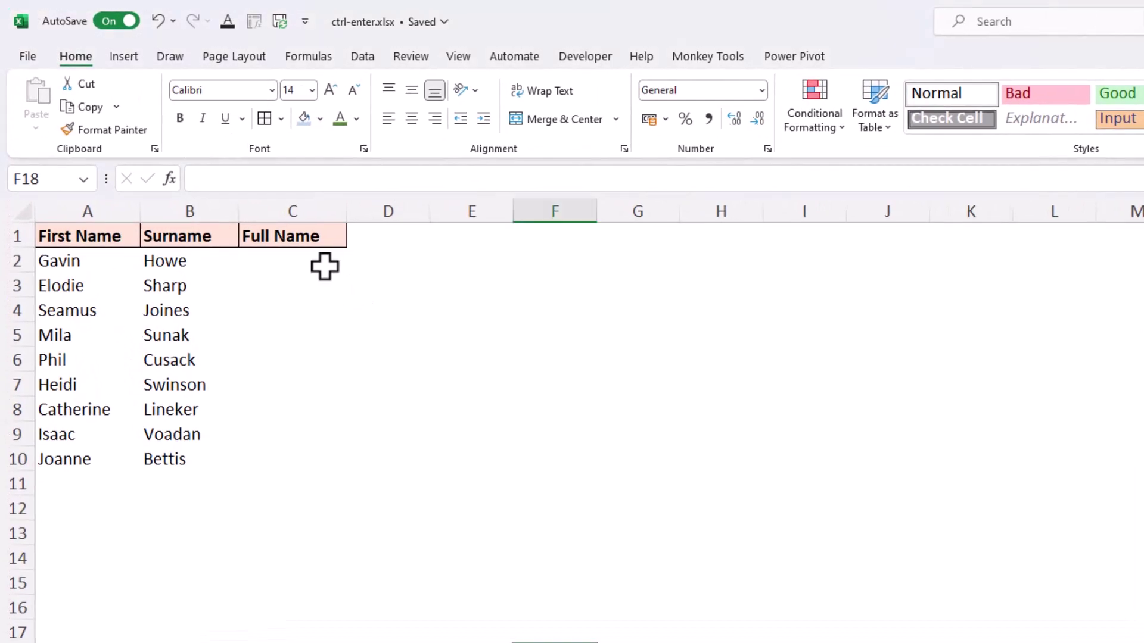
Step: Type the first person's name into C2 in surname-first form (Surname, First)
left_click(324, 266)
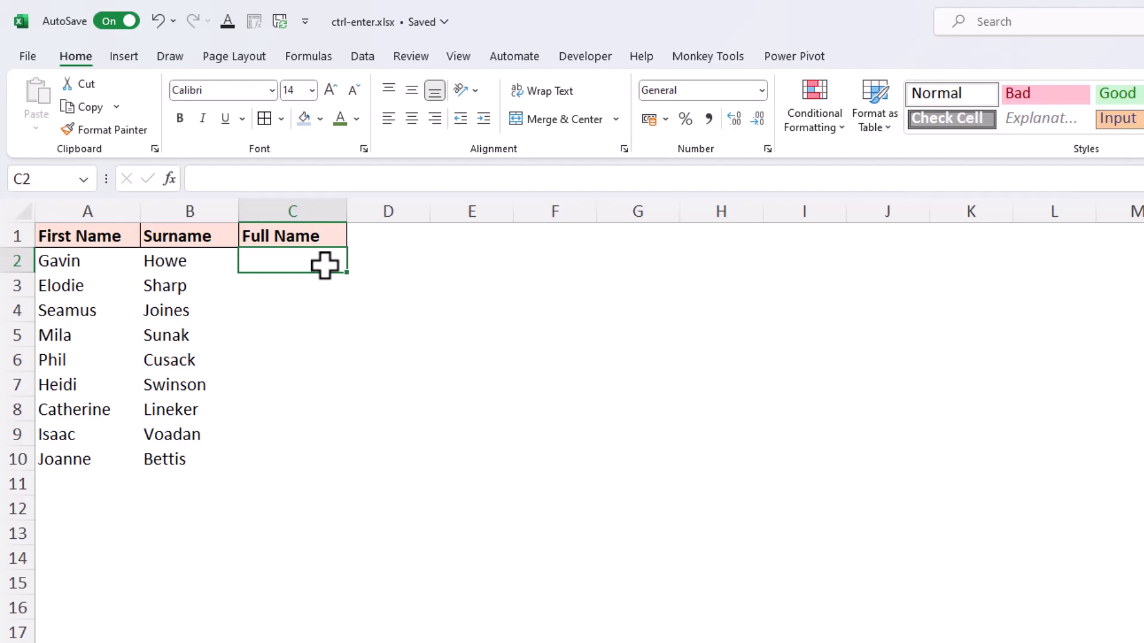
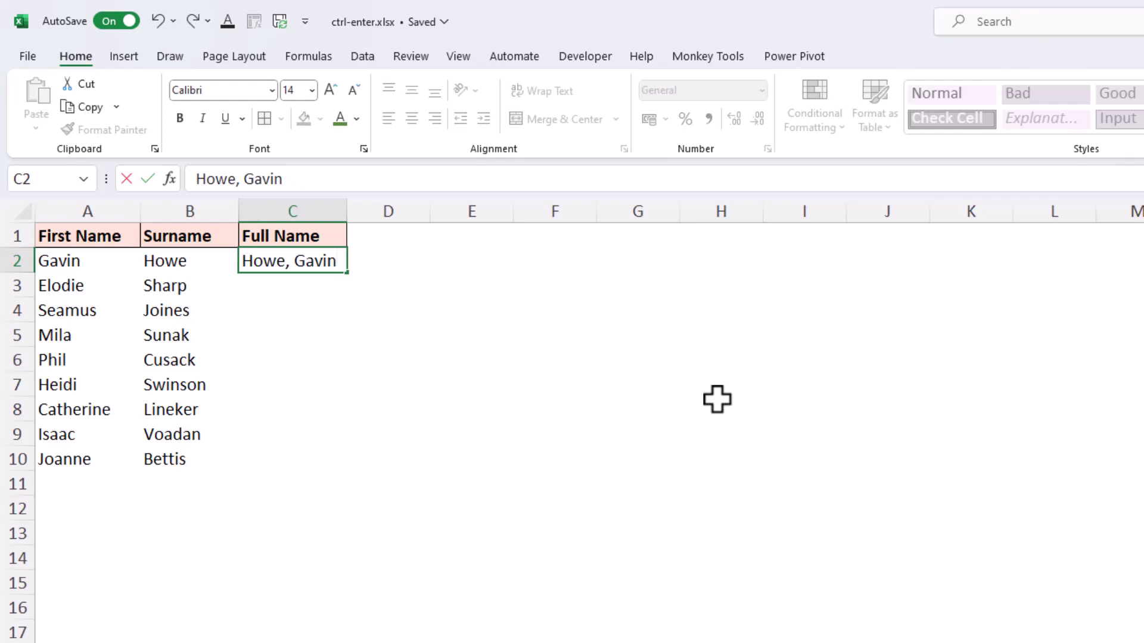
Step: Commit the C2 entry in place and Flash Fill C3:C10 with surname-first names
key("ctrl+Return")
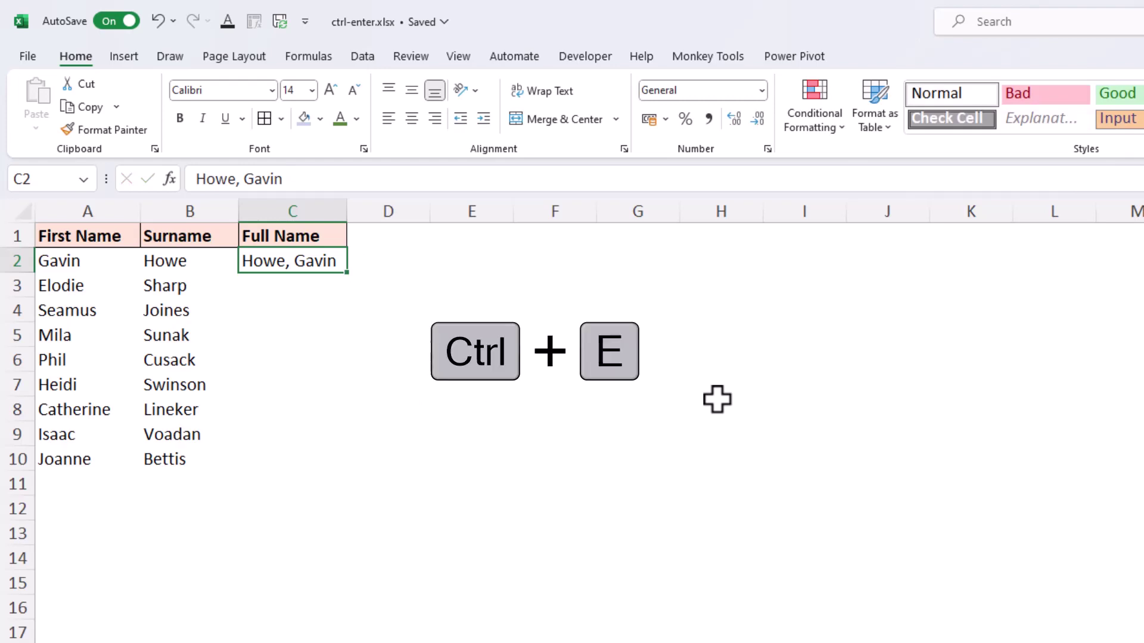
key("ctrl+e")
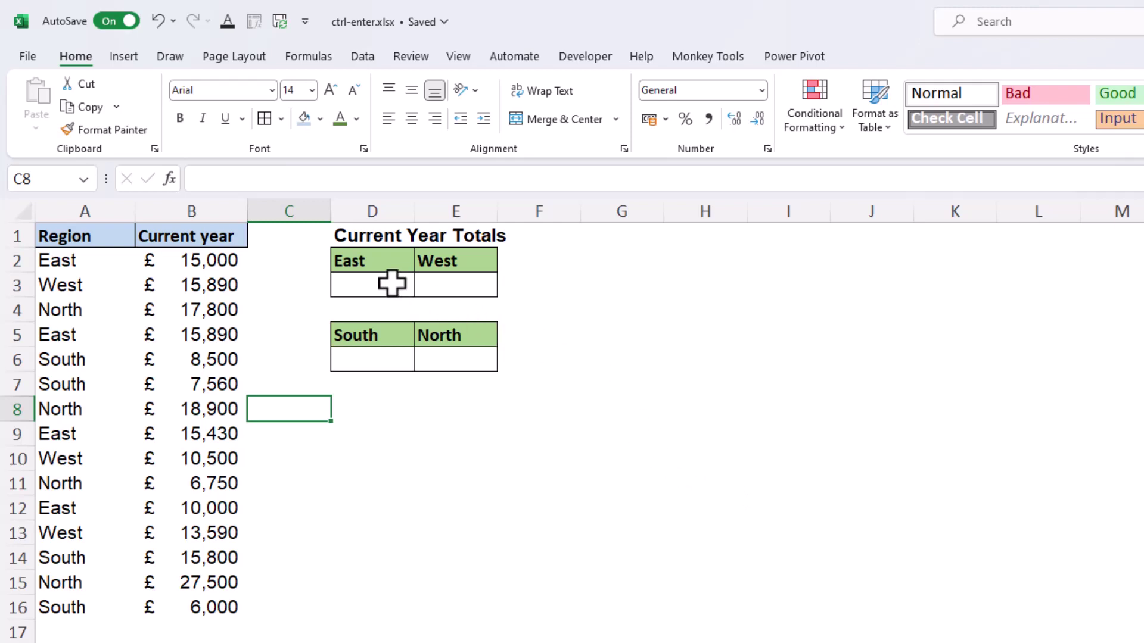
Step: Select D3:E3 and D6:E6, then draft =SUMIFS($B$2:$B$16,$A$2:$A$16,D5)
left_click_drag(391, 285, 451, 289)
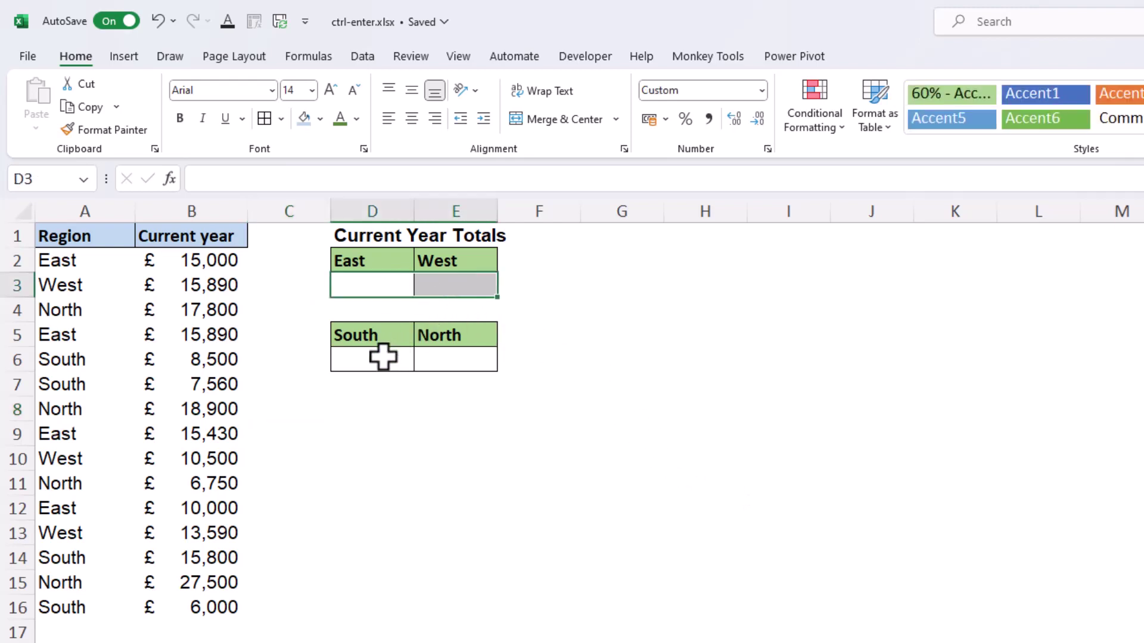
left_click_drag(380, 357, 454, 366)
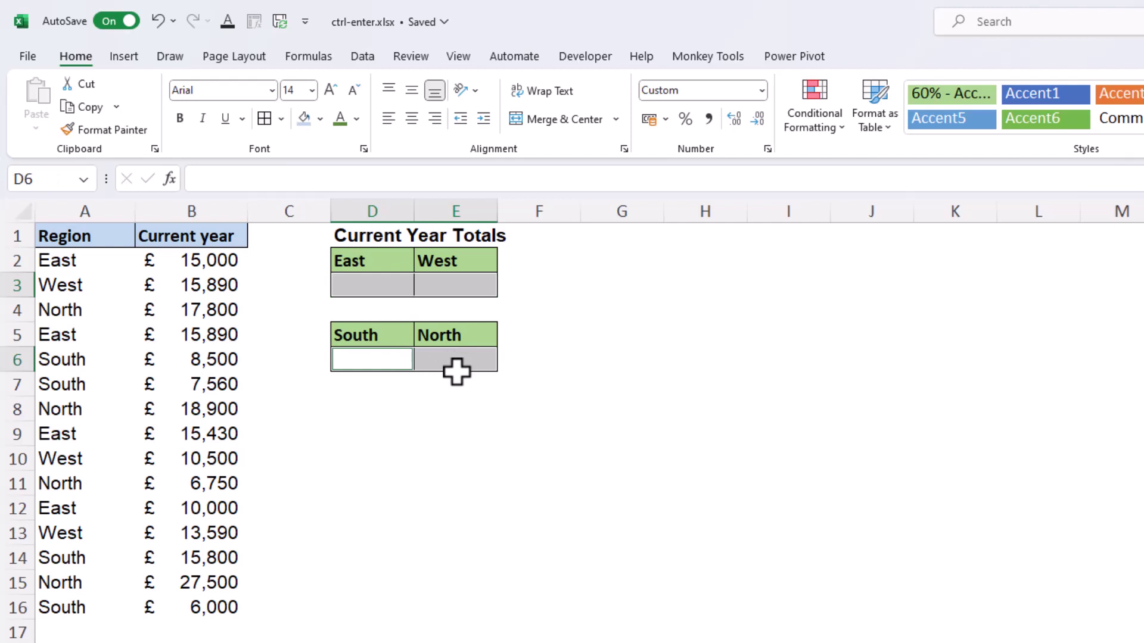
type("=sumifs(")
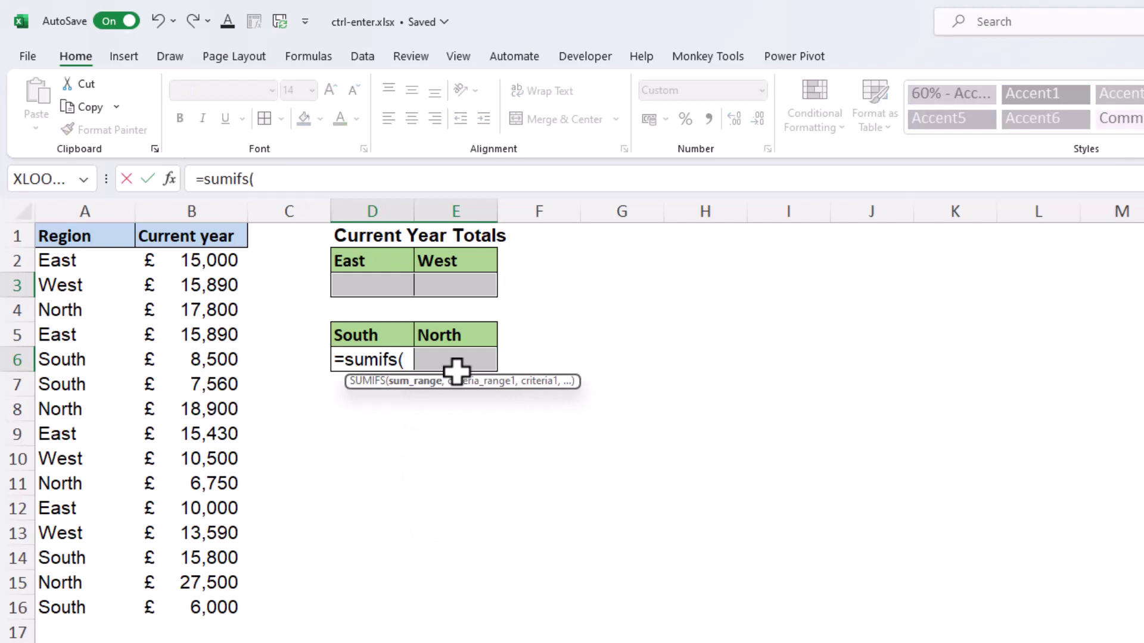
left_click_drag(199, 260, 213, 598)
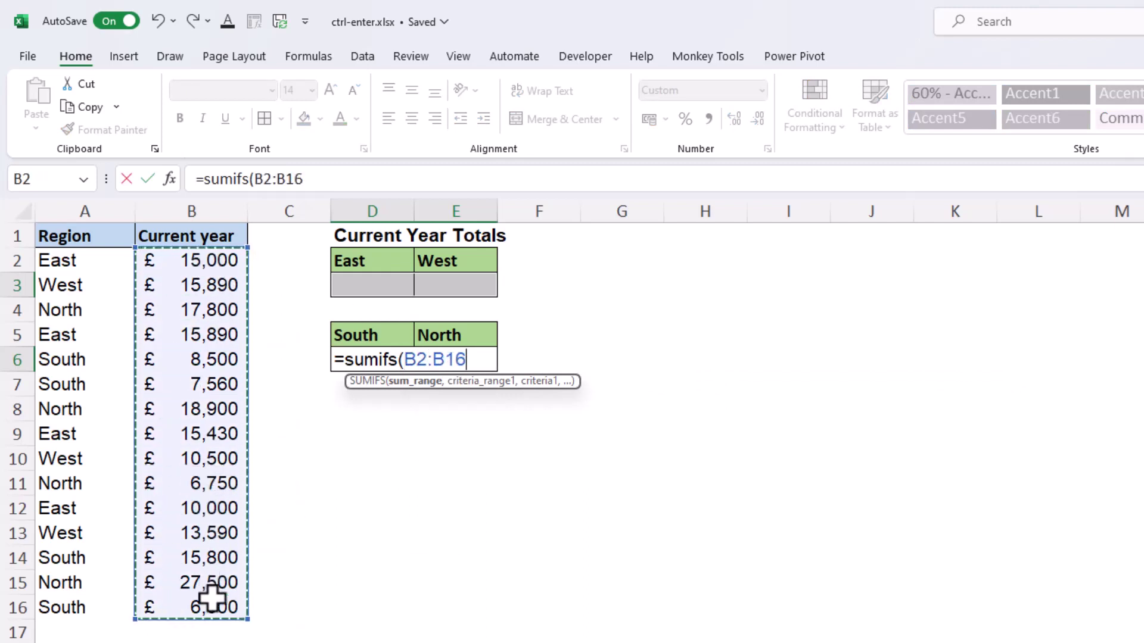
key("F4")
type(",")
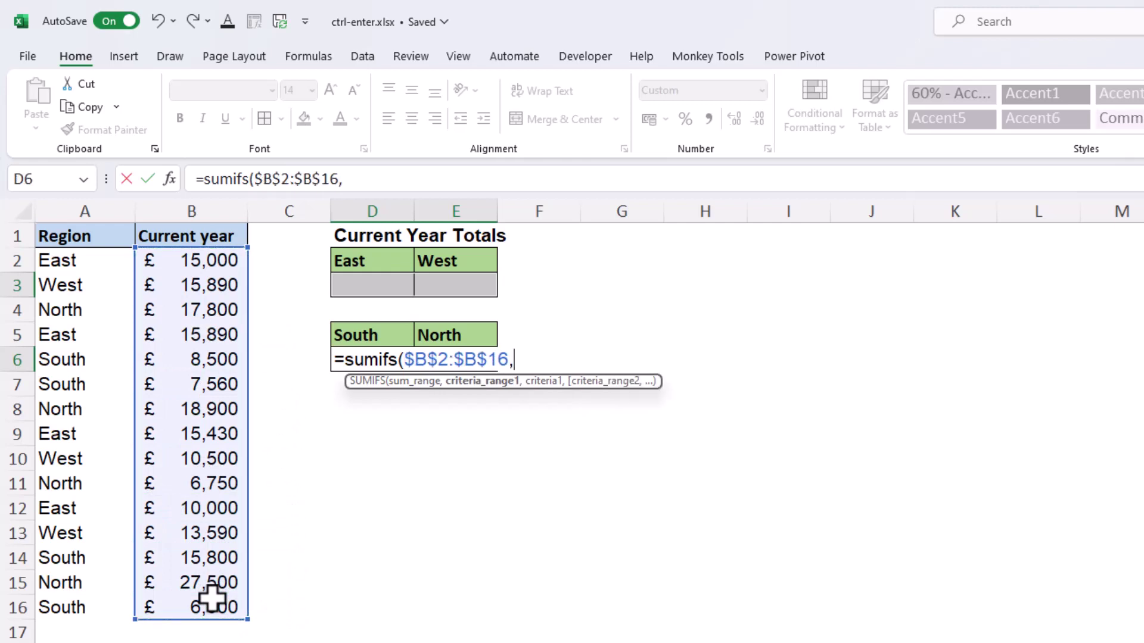
left_click_drag(90, 258, 94, 608)
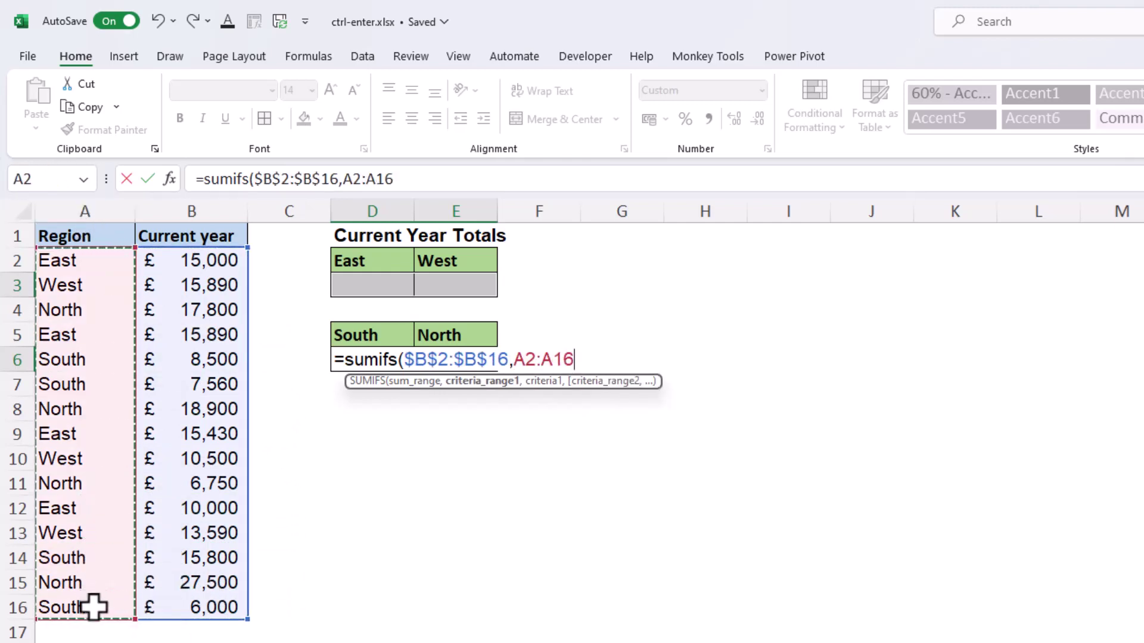
key("F4")
type(",")
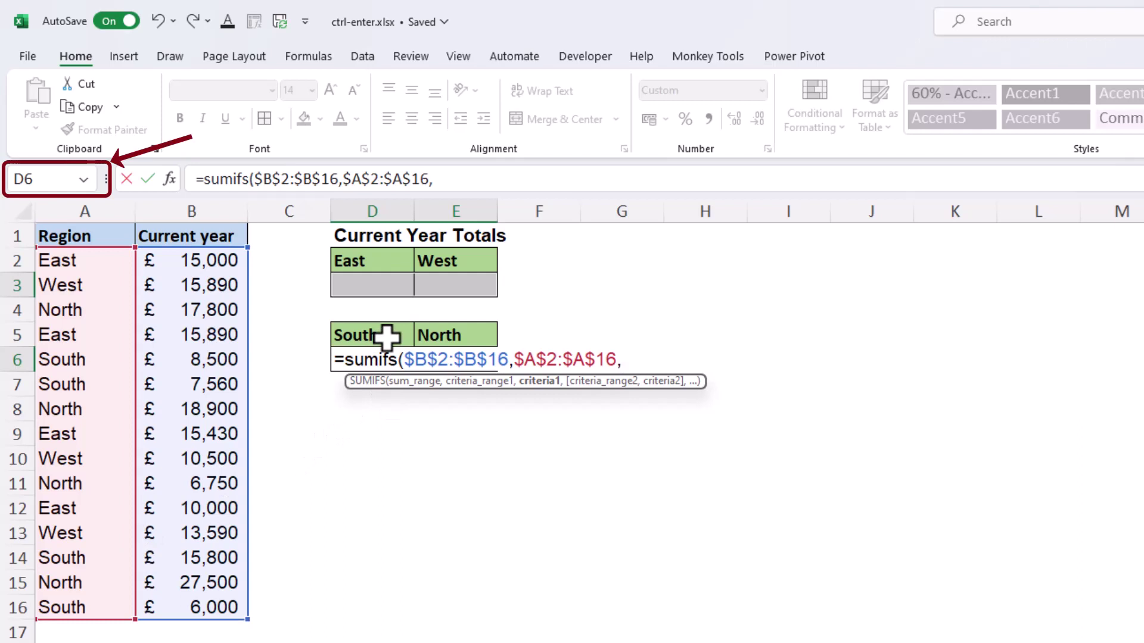
left_click(388, 334)
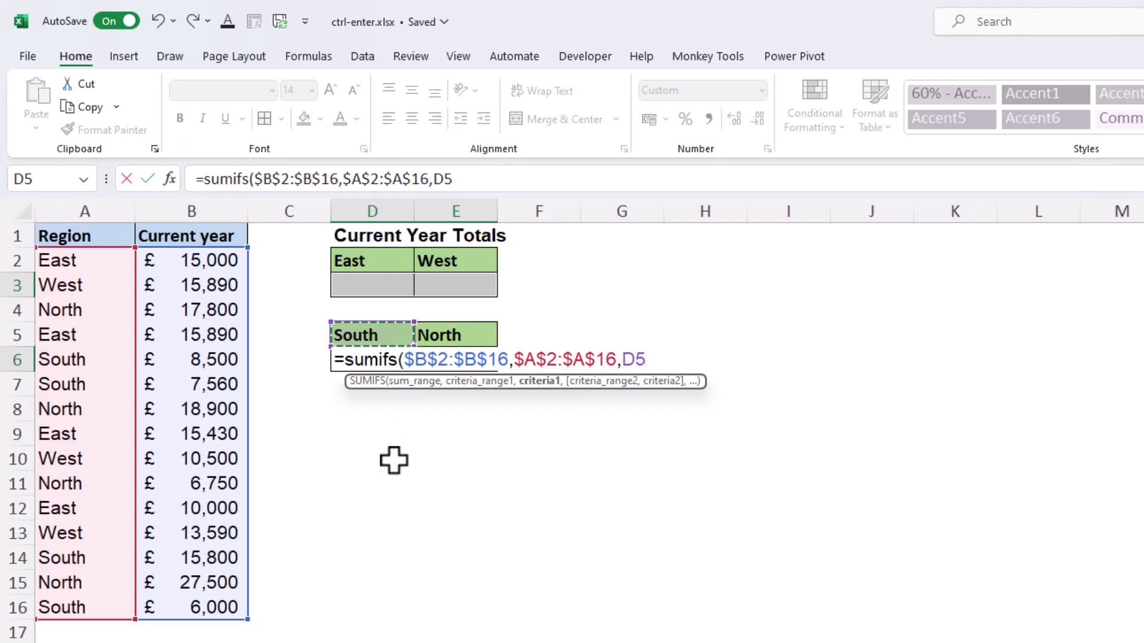
Step: Close the SUMIFS bracket and enter it into all four selected region total cells
type(")")
key("ctrl+Return")
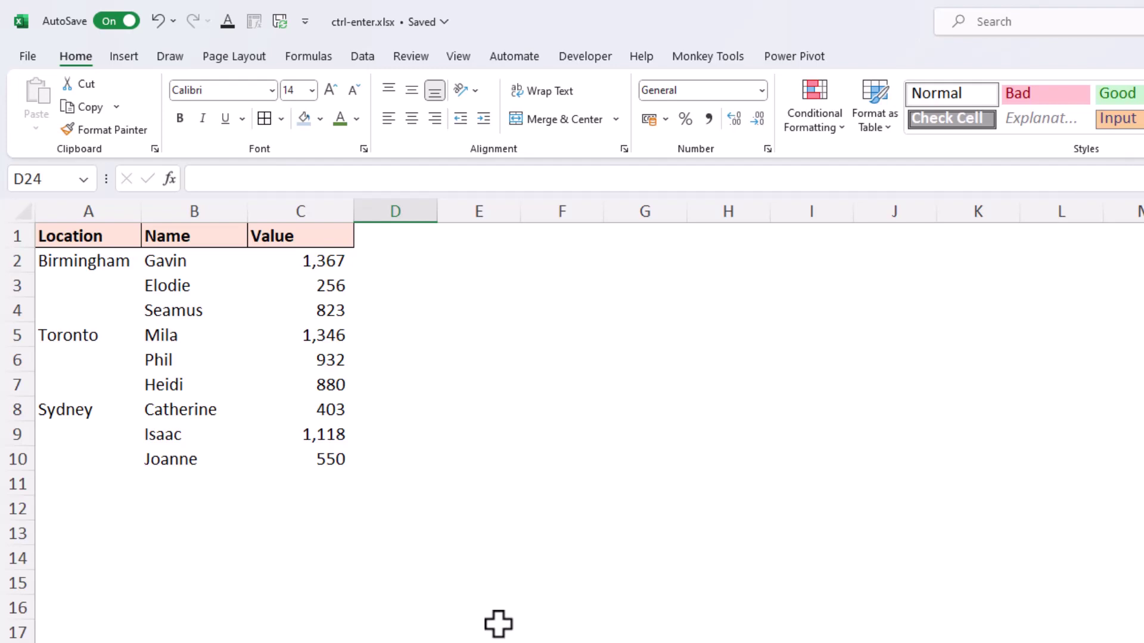
left_click(104, 263)
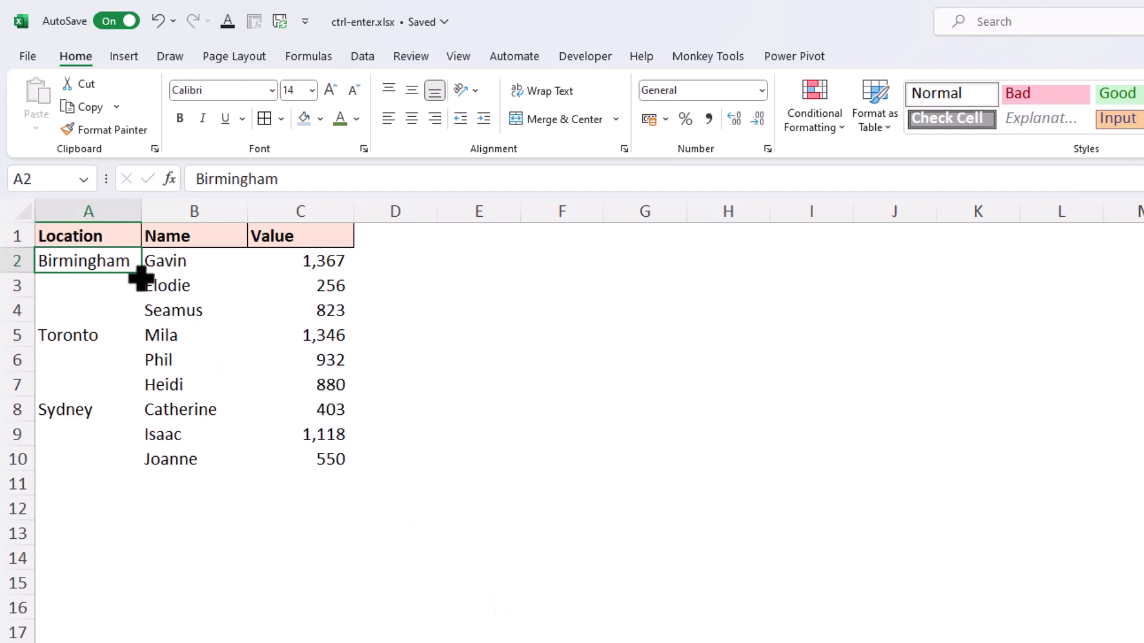
left_click_drag(143, 273, 128, 470)
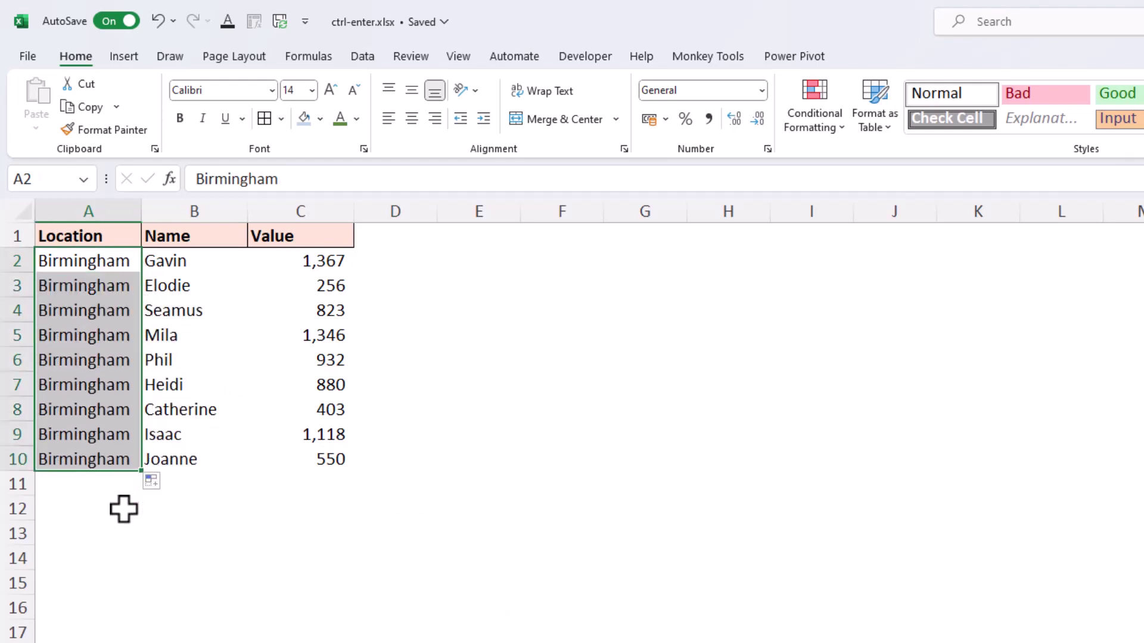
key("ctrl+z")
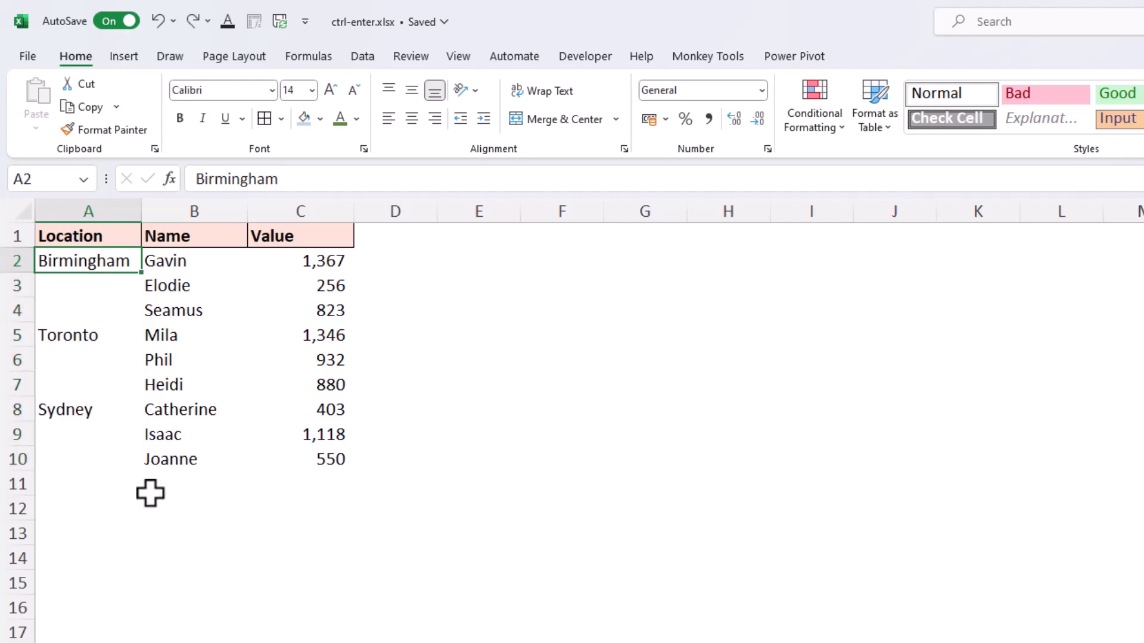
key("Down")
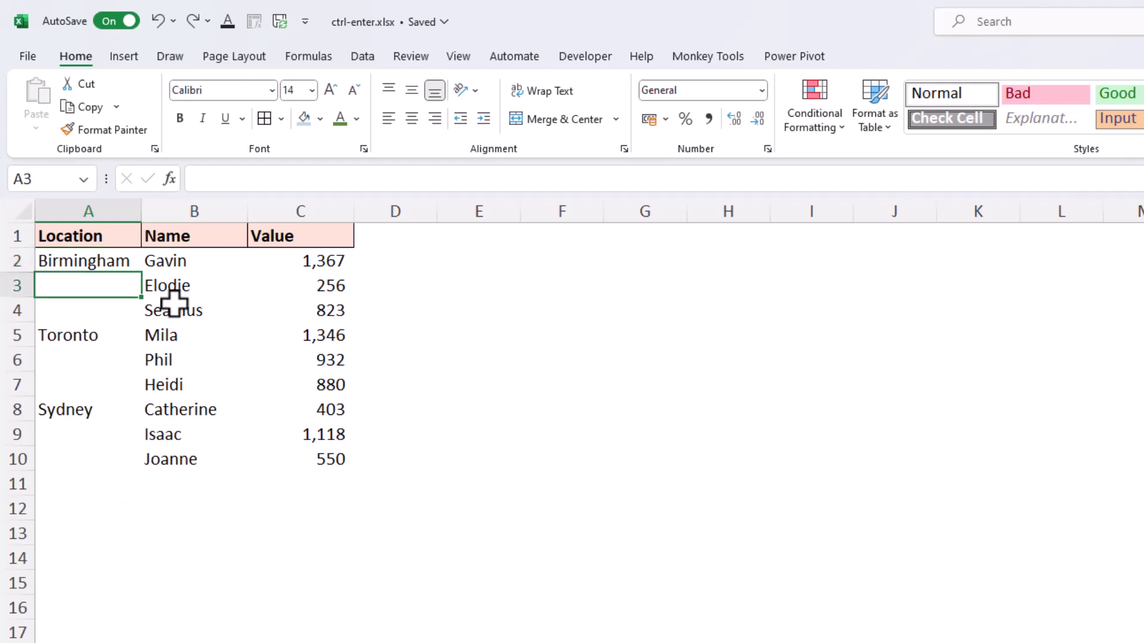
Step: Select column A, then use Go To Special with Blanks to select its empty cells
left_click(115, 207)
key("ctrl+g")
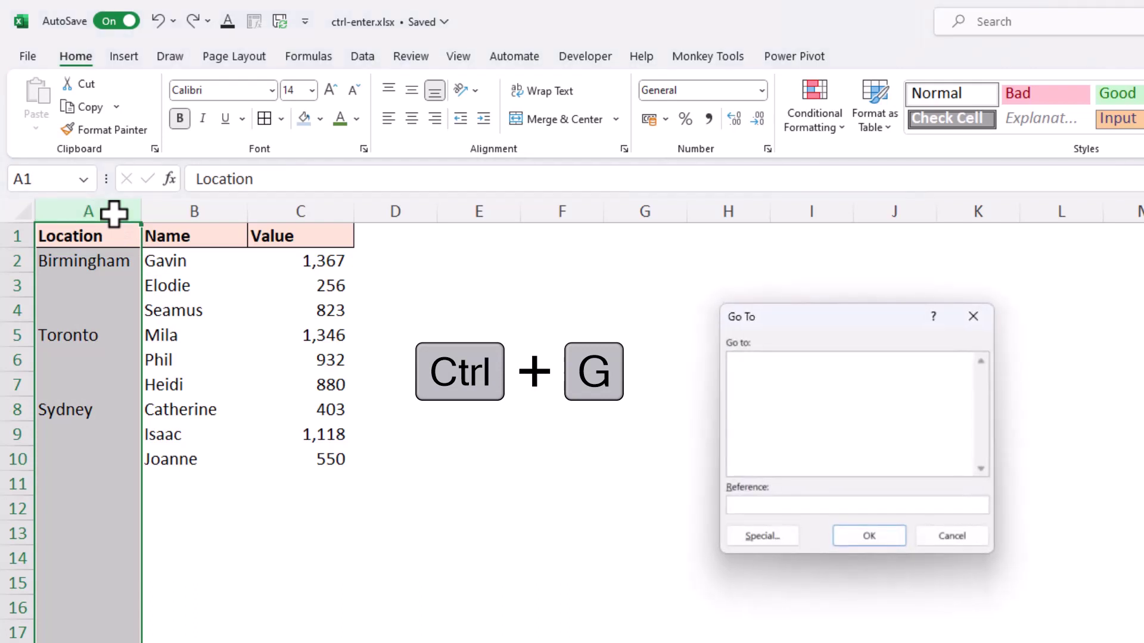
left_click(739, 533)
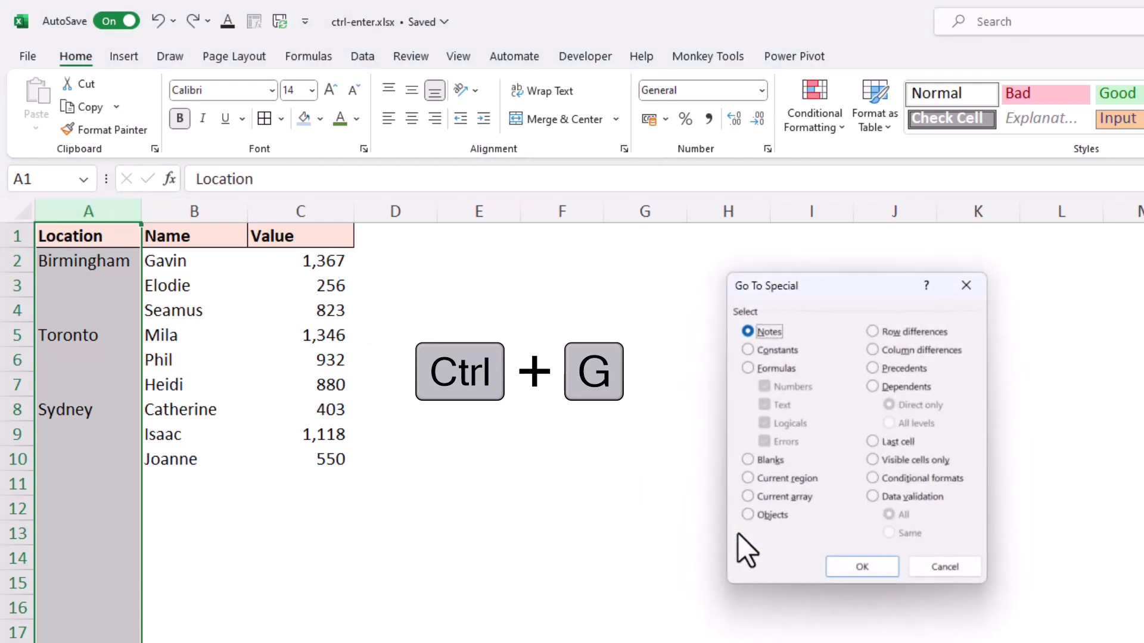
left_click(749, 461)
left_click(834, 563)
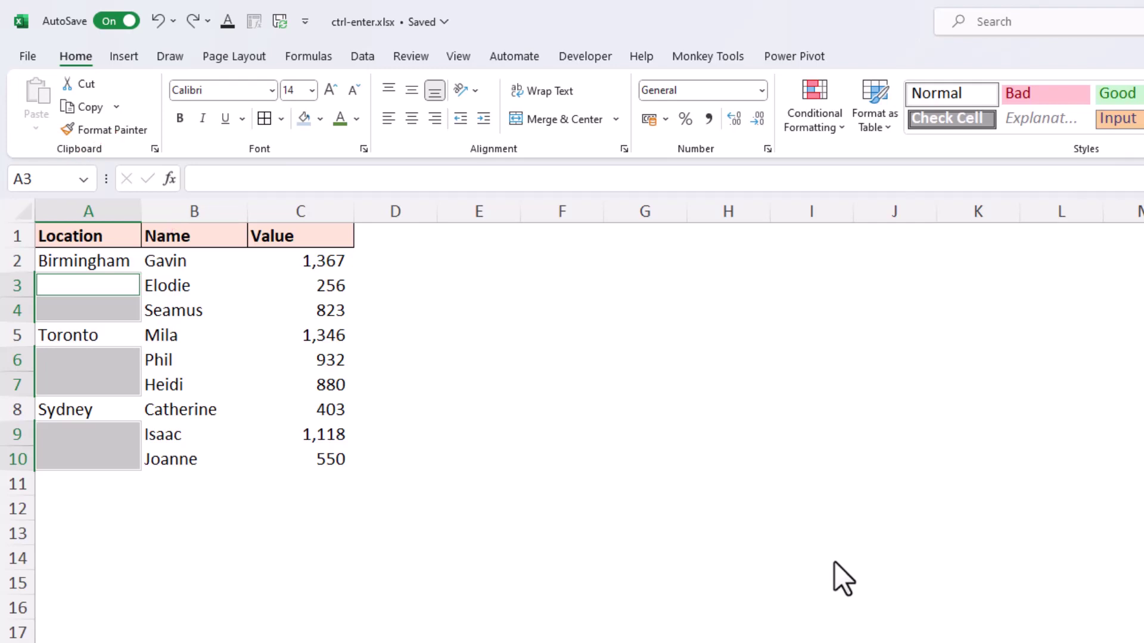
Step: Enter =A2 into every selected blank at once, redoing an entry that filled only A3
type("=")
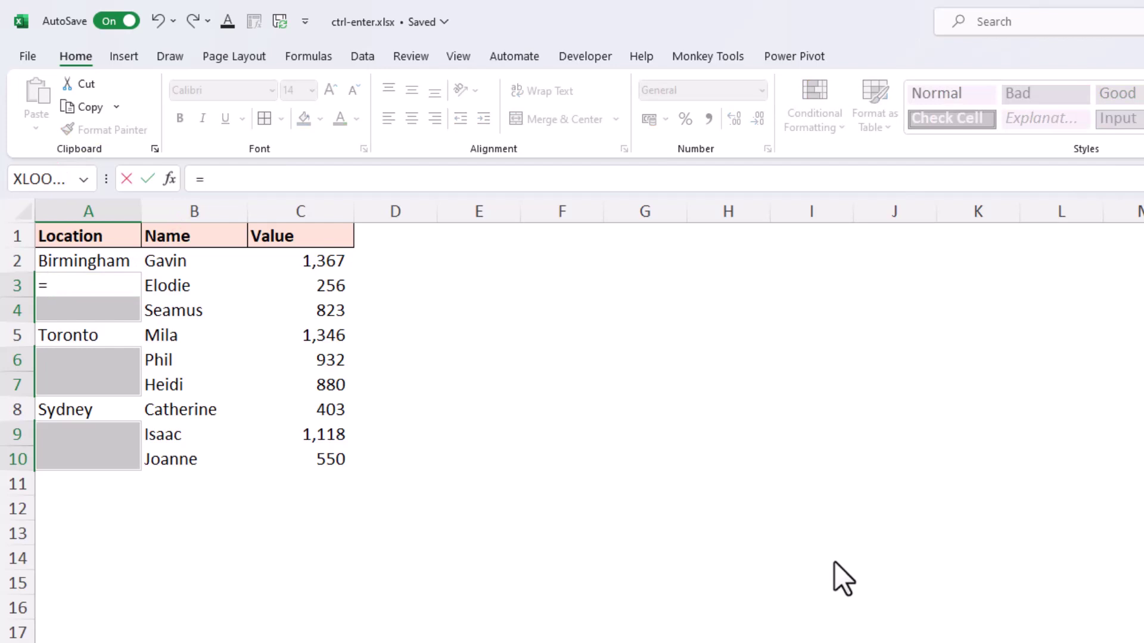
type("A2")
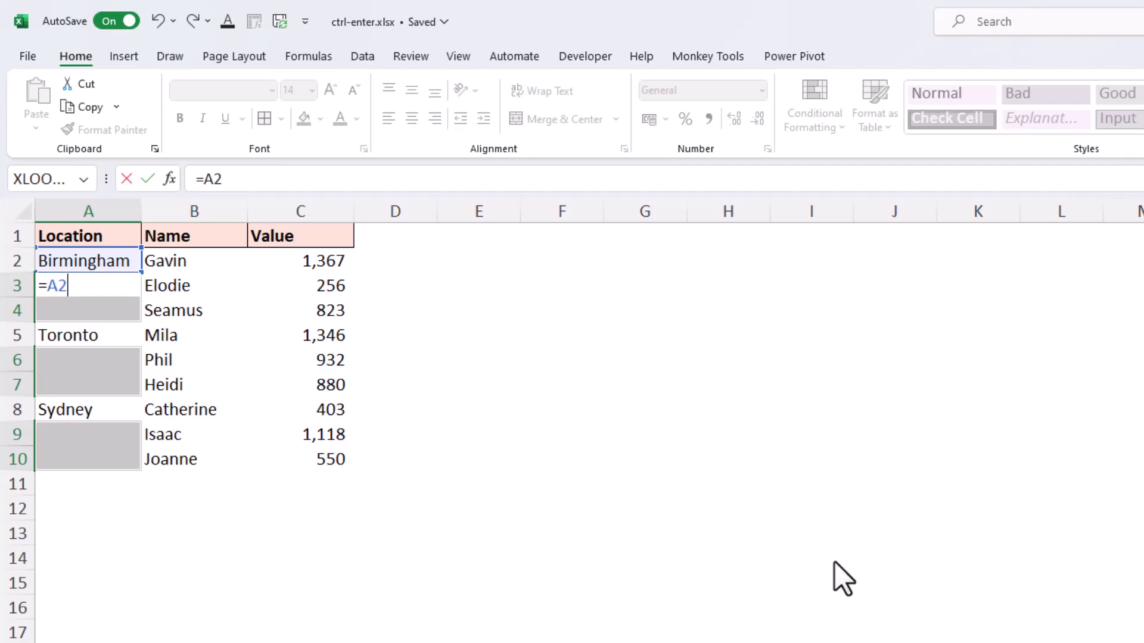
key("Return")
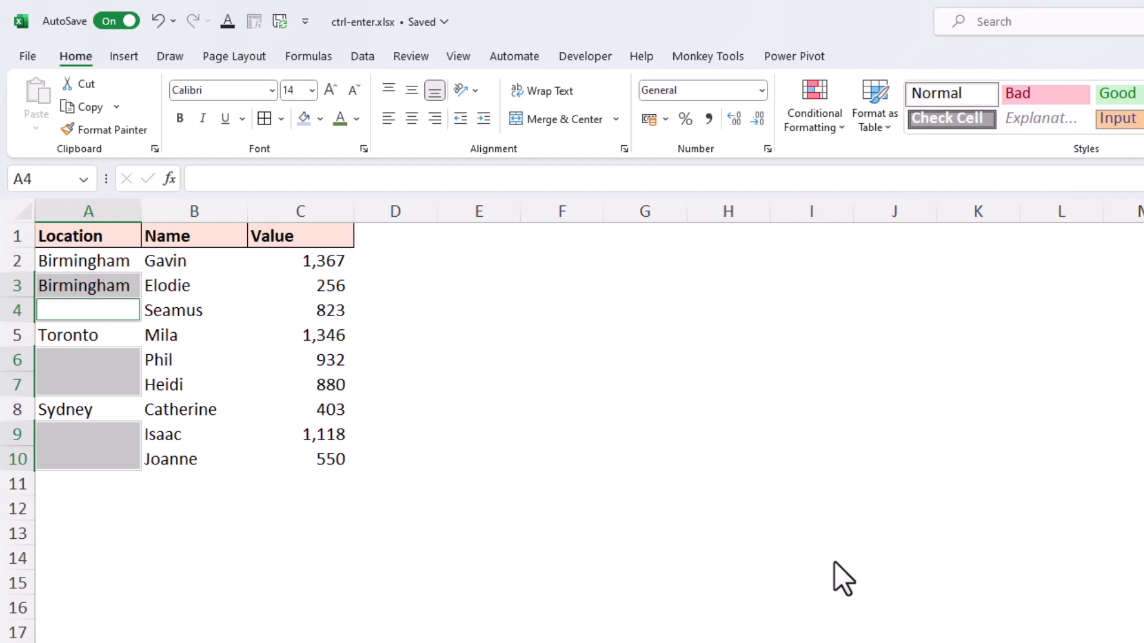
key("ctrl+z")
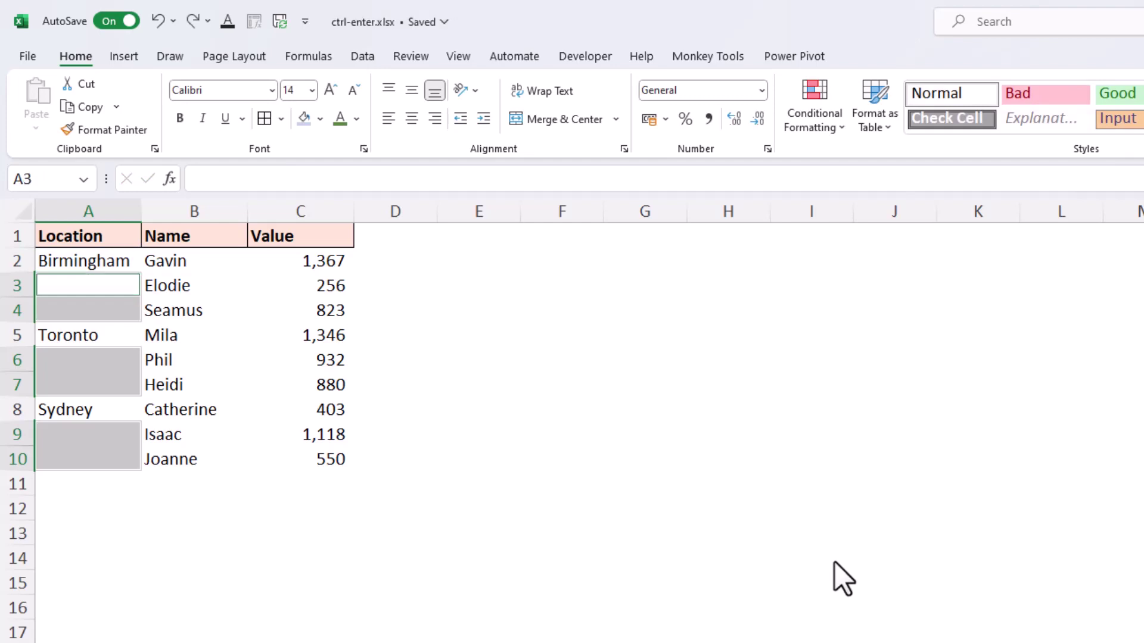
type("=A2")
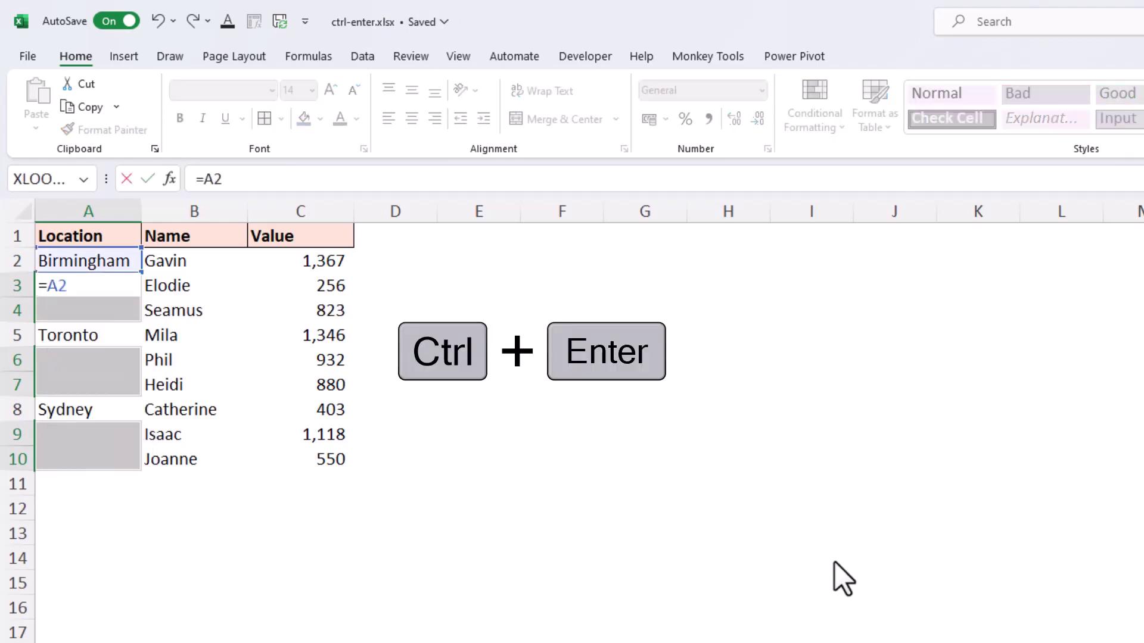
key("ctrl+Return")
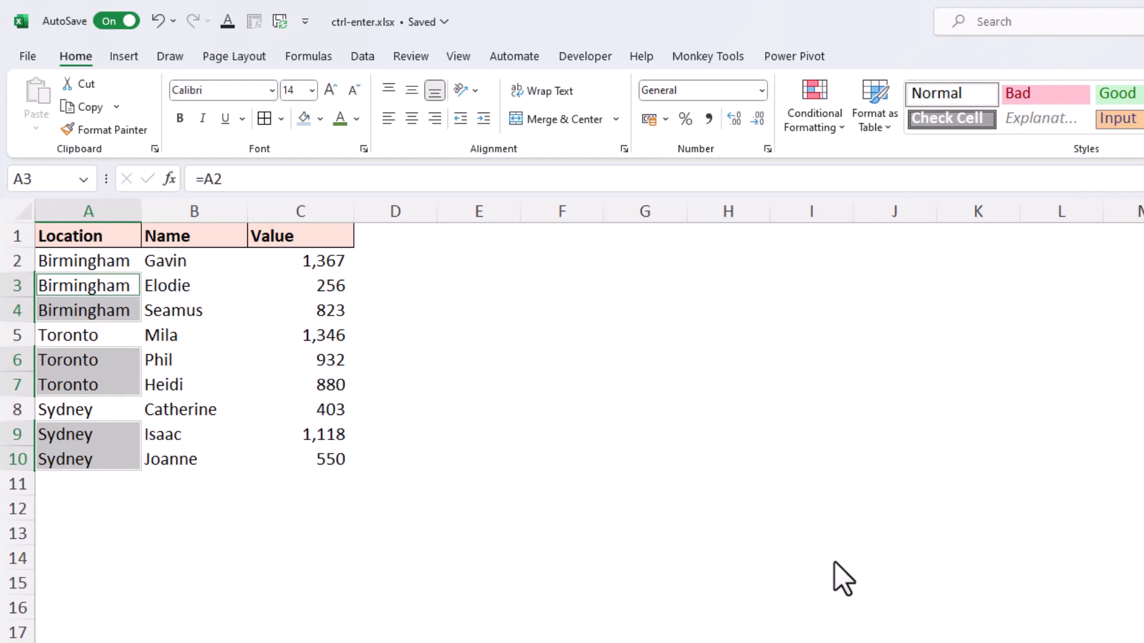
Step: Copy A2:A10 and paste it back over itself as values, then clear the copy border
key("shift")
key("Up")
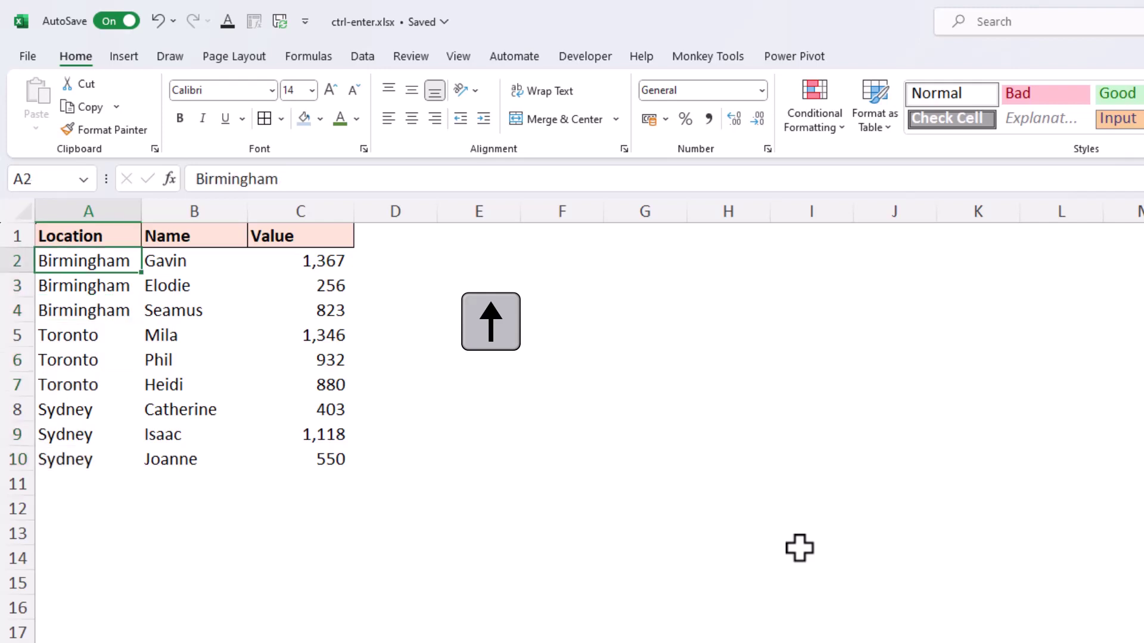
key("ctrl+shift+Down")
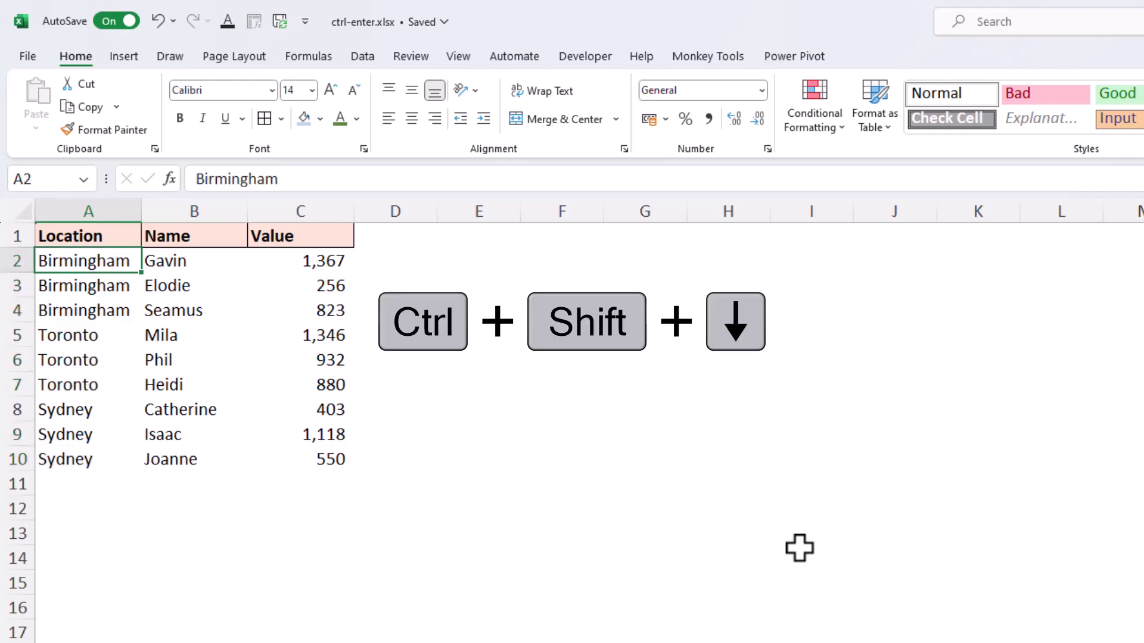
key("ctrl+shift+Down")
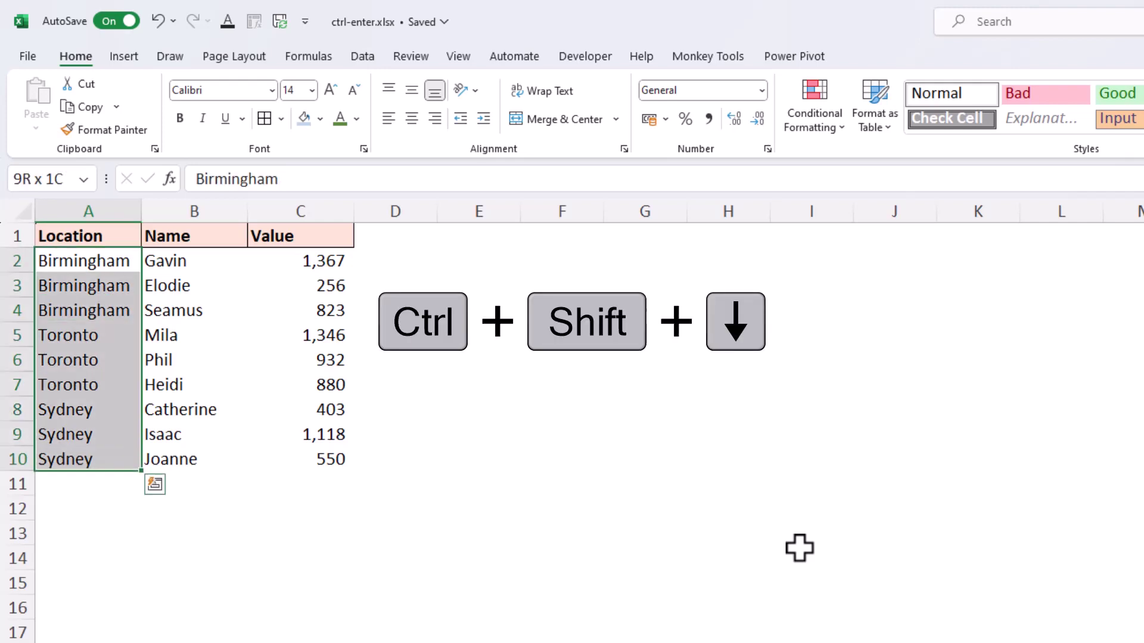
key("ctrl+c")
key("ctrl+shift+v")
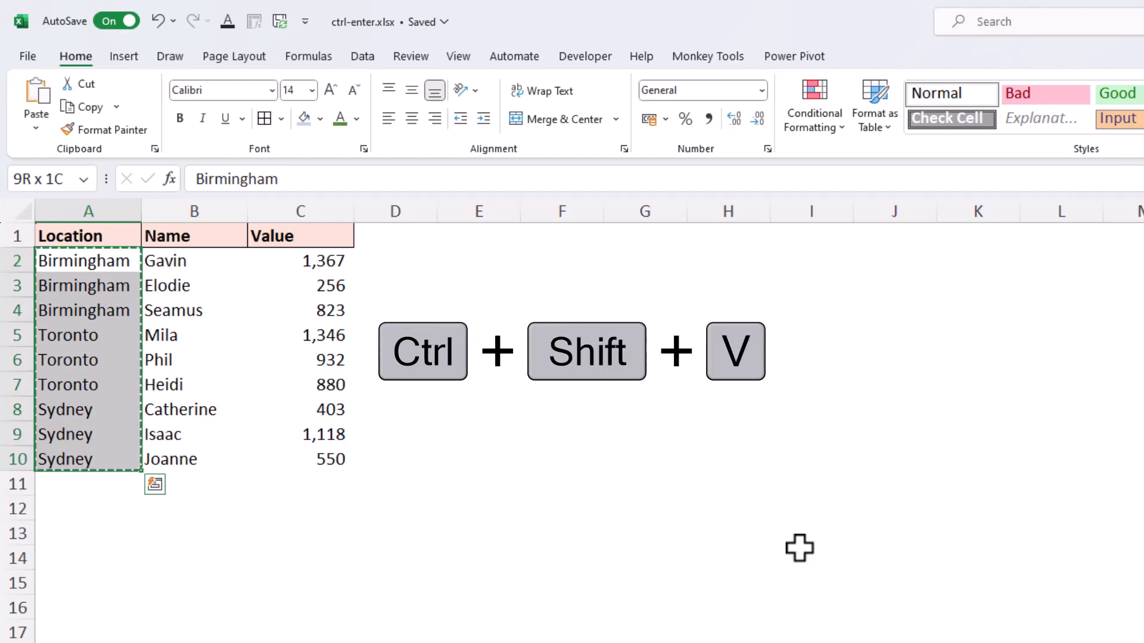
key("ctrl+shift+v")
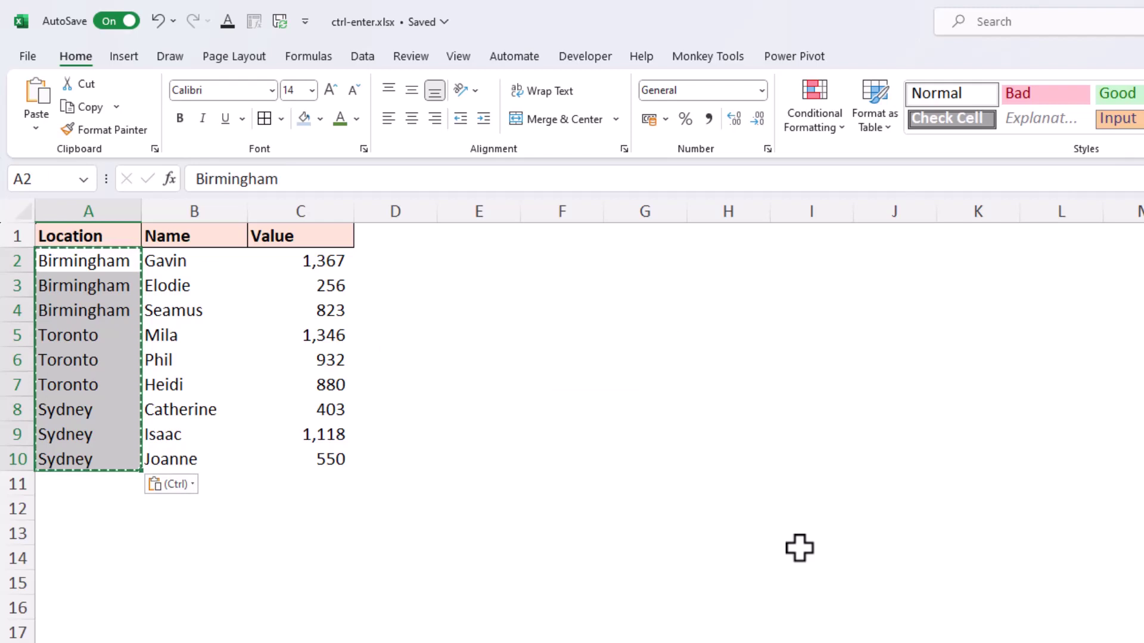
key("Right")
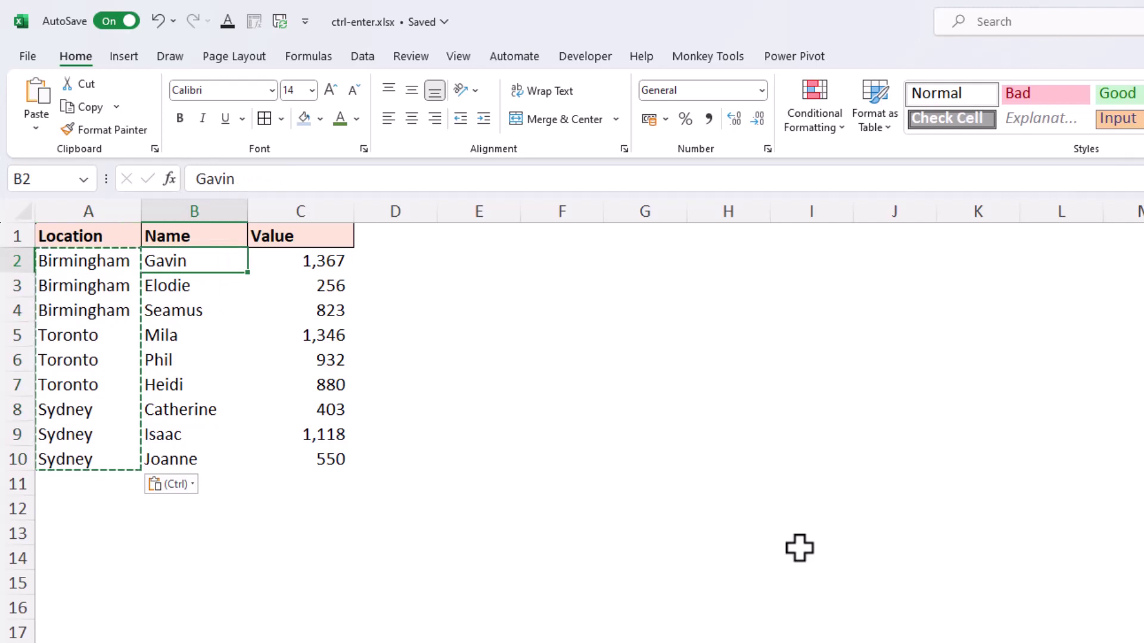
key("Down")
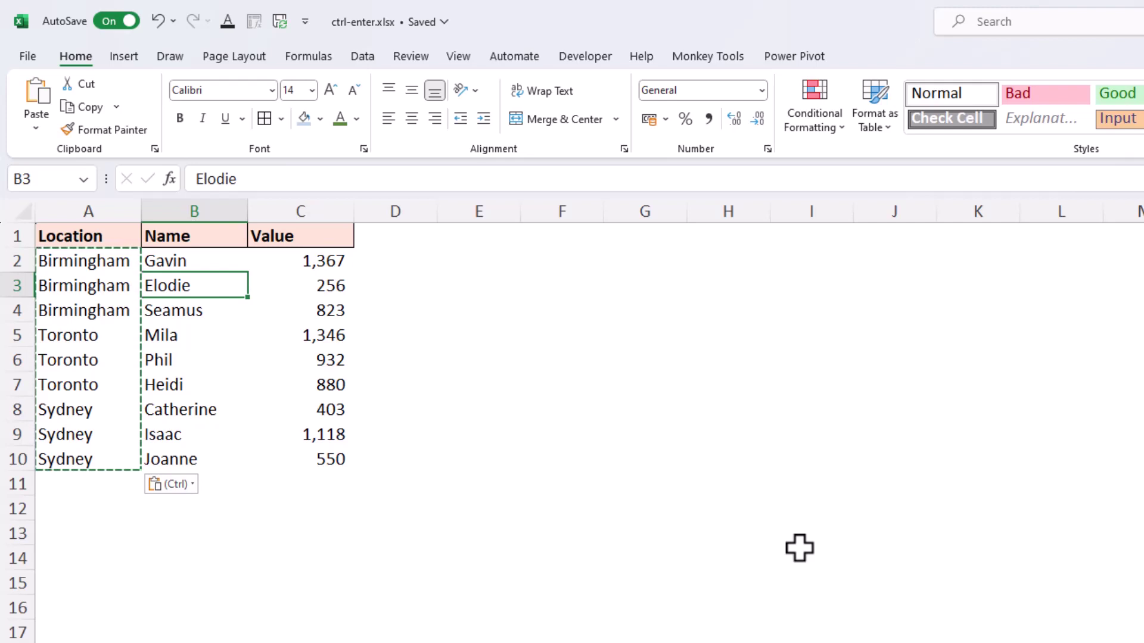
key("Escape")
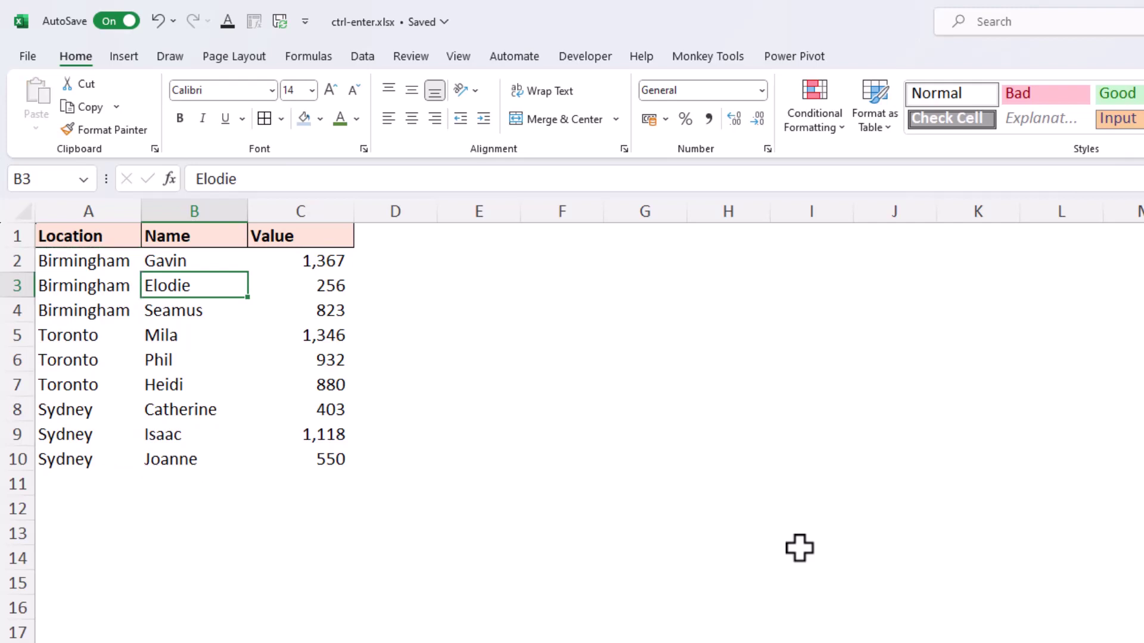